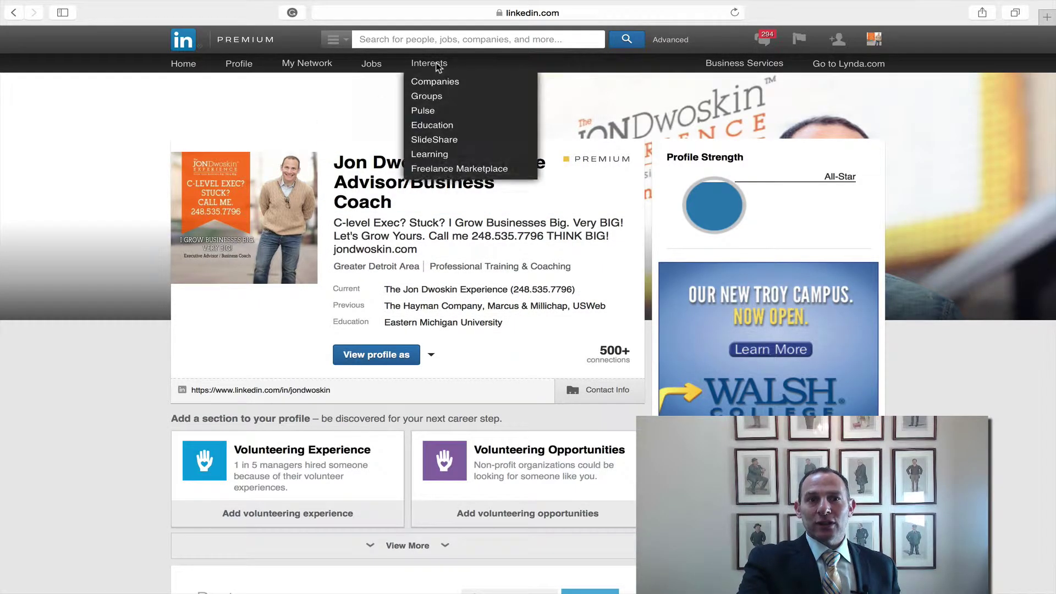
Step: Go to LinkedIn Groups from the Interests dropdown in the top navigation bar
{"action": "left_click", "coordinate": [438, 97]}
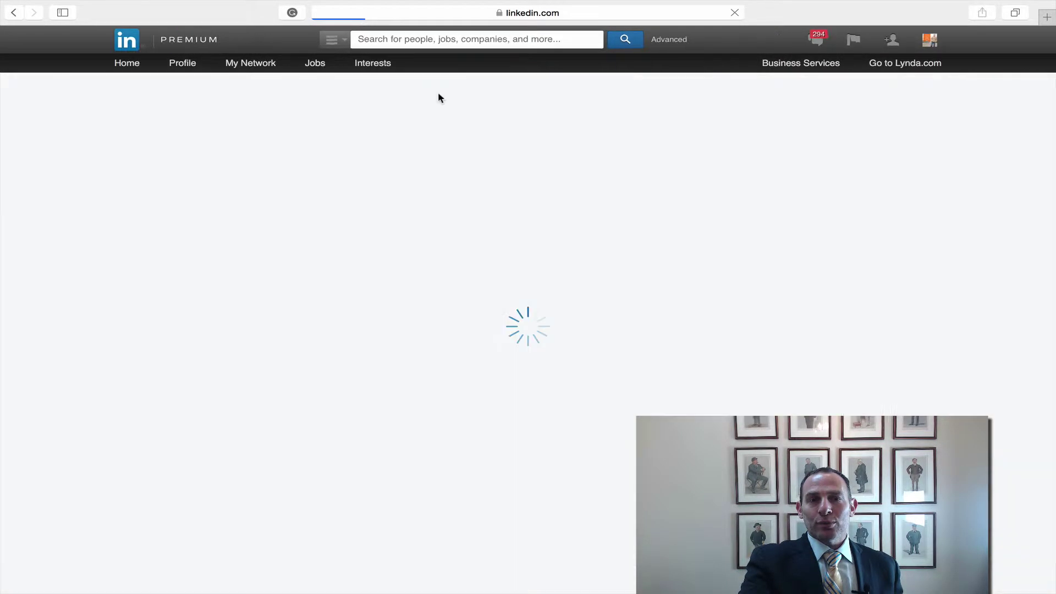